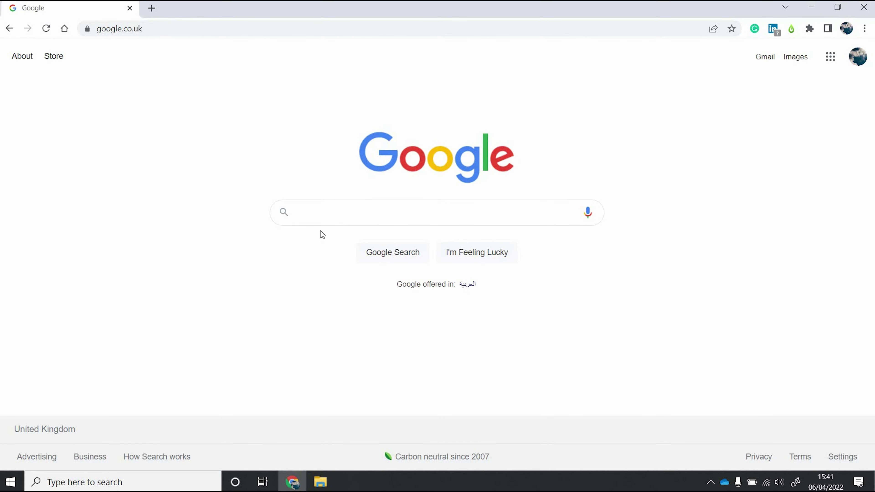
Step: Search Google for geoboundaries.org and open the geoBoundaries home page
key("Down")
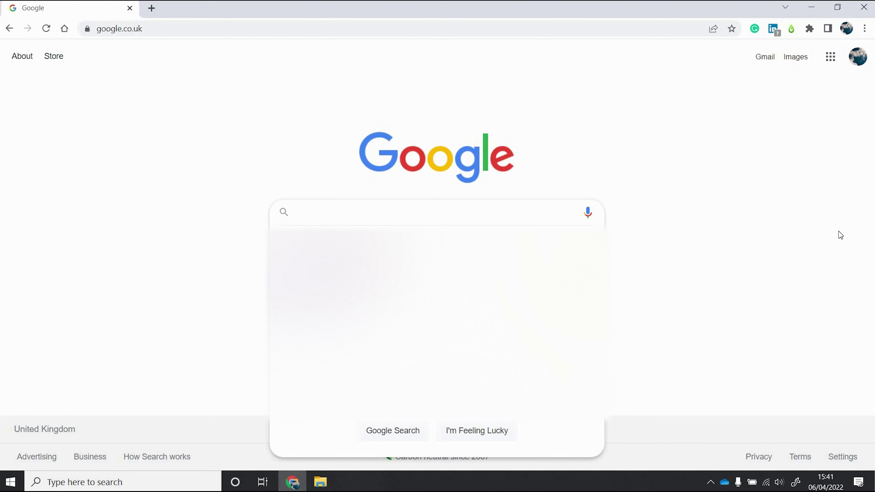
type("geoboundaries.org")
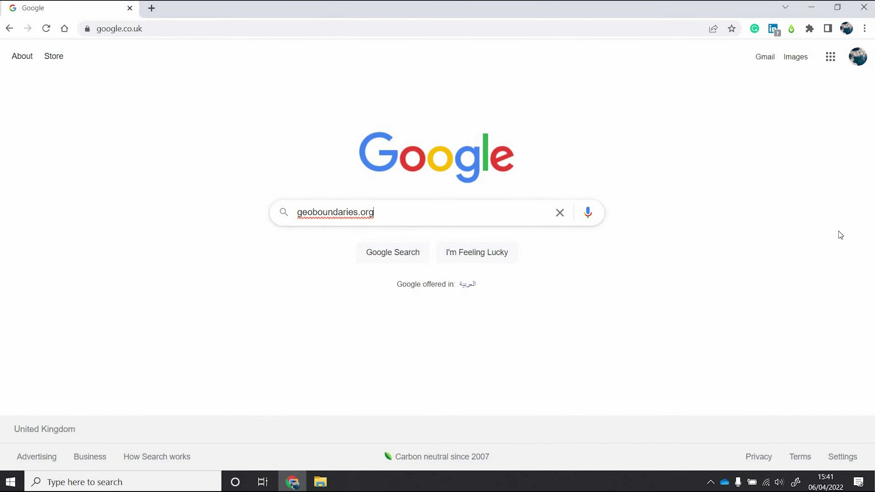
key("Return")
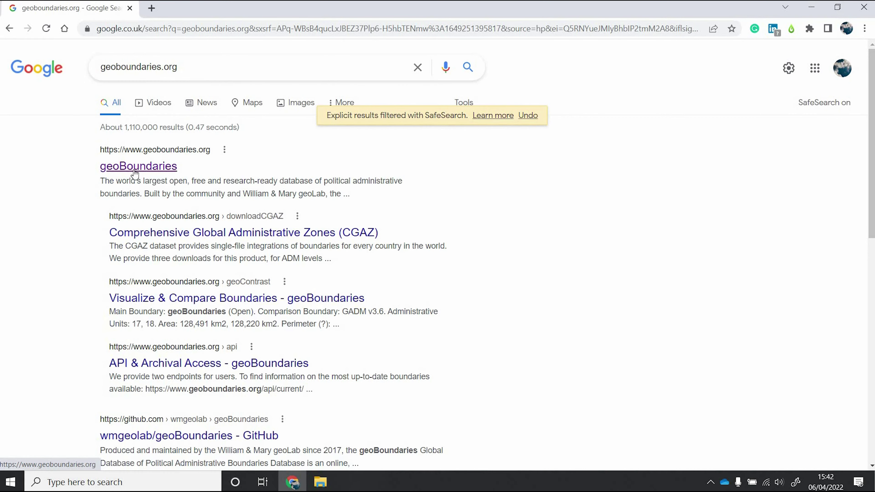
left_click(134, 169)
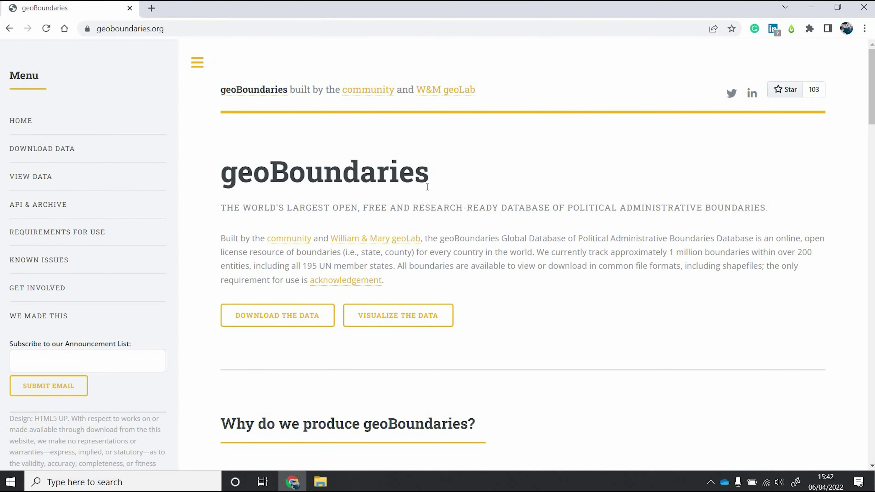
Step: Look through the geoBoundaries country table to examine the available administrative levels, download links and previews for each country
scroll(428, 190, "down", 10)
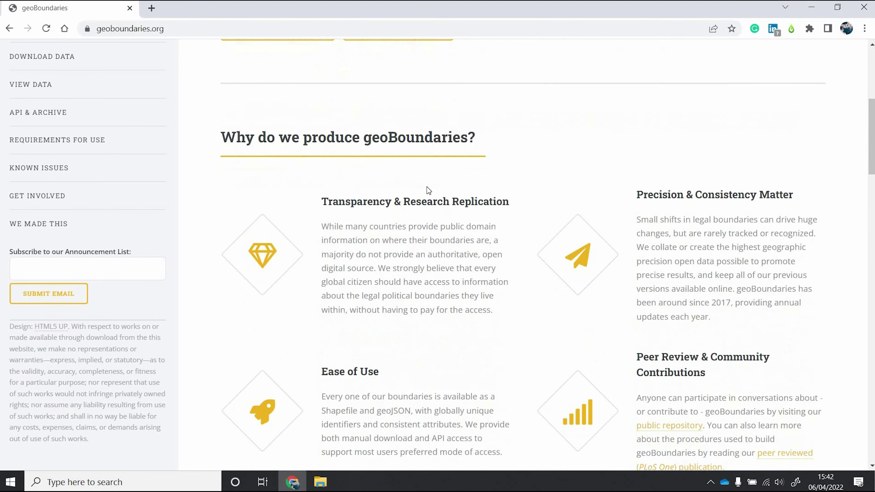
scroll(427, 187, "down", 15)
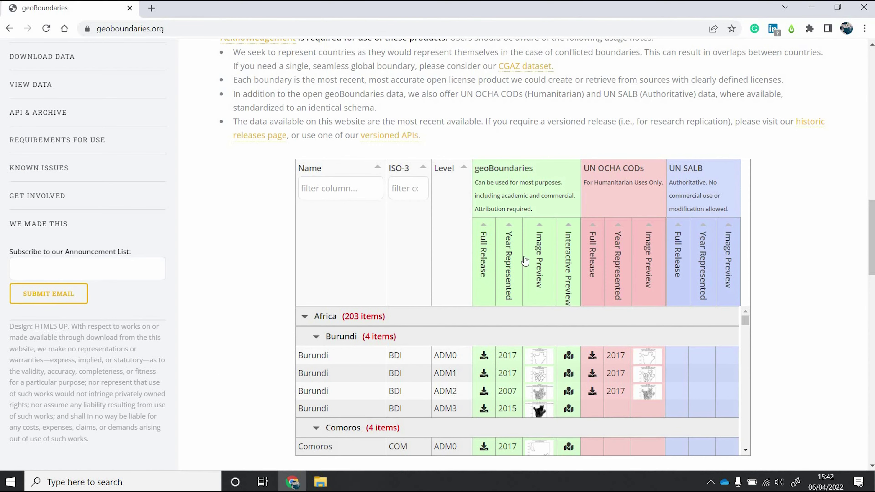
scroll(525, 261, "down", 3)
scroll(590, 248, "down", 10)
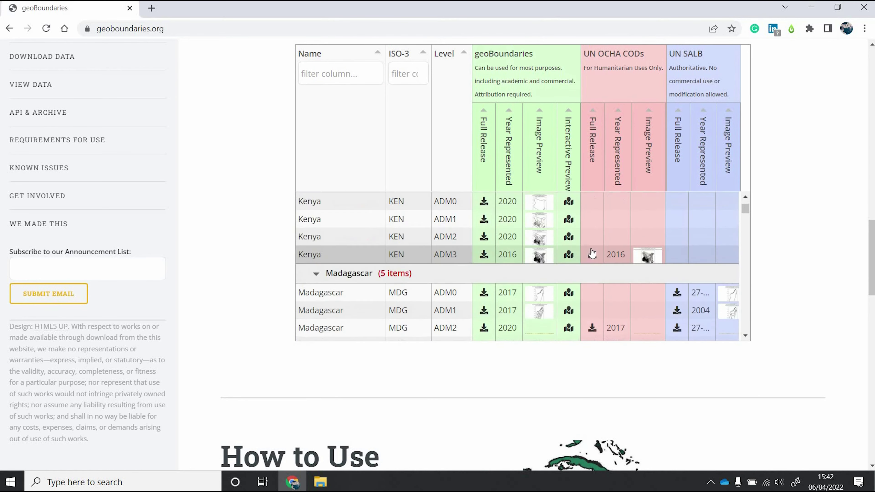
scroll(592, 253, "down", 15)
scroll(592, 253, "down", 5)
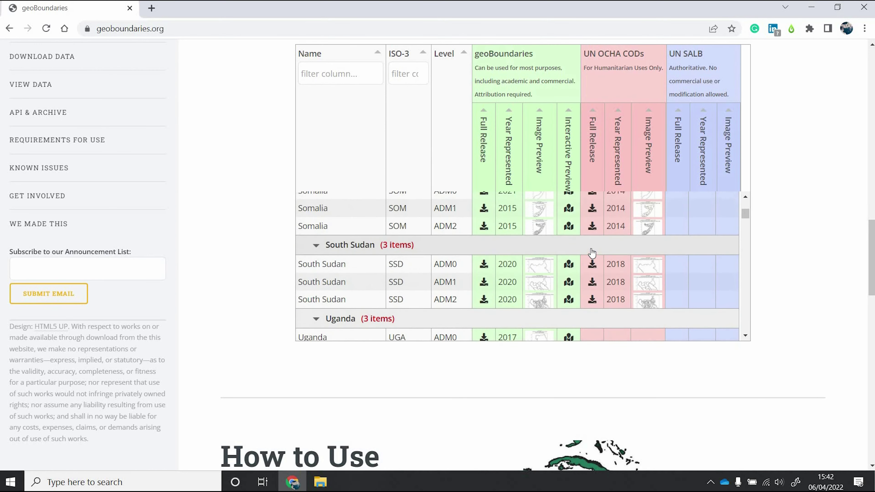
scroll(592, 254, "down", 1)
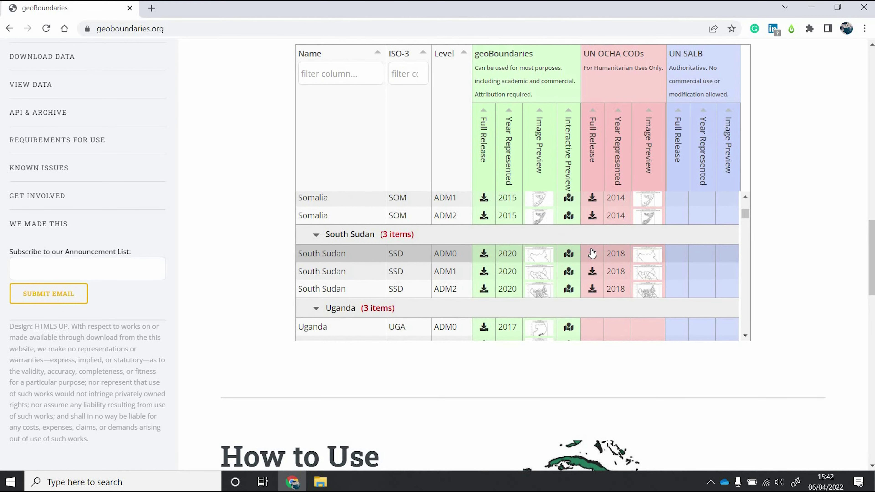
scroll(592, 253, "down", 10)
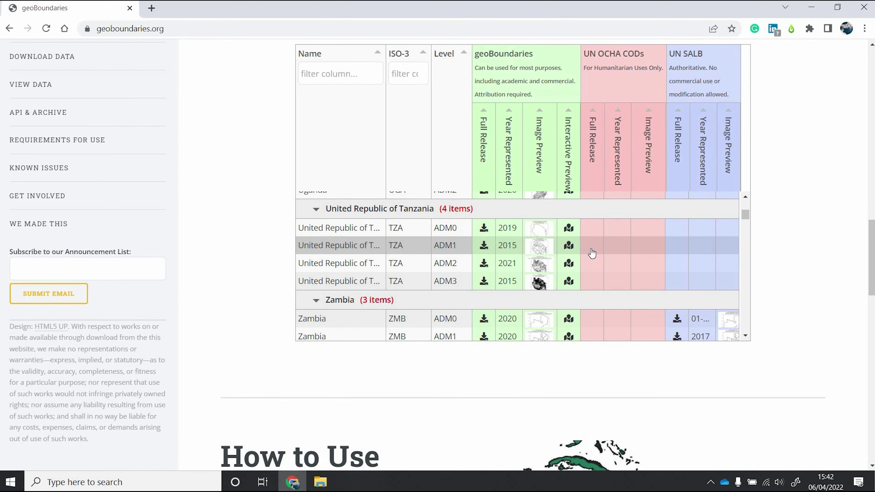
scroll(592, 254, "down", 6)
scroll(586, 248, "down", 4)
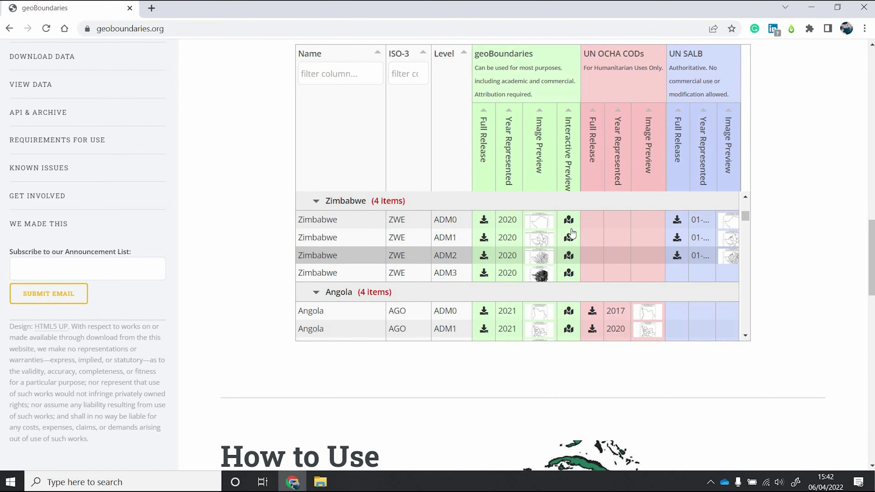
scroll(542, 205, "up", 15)
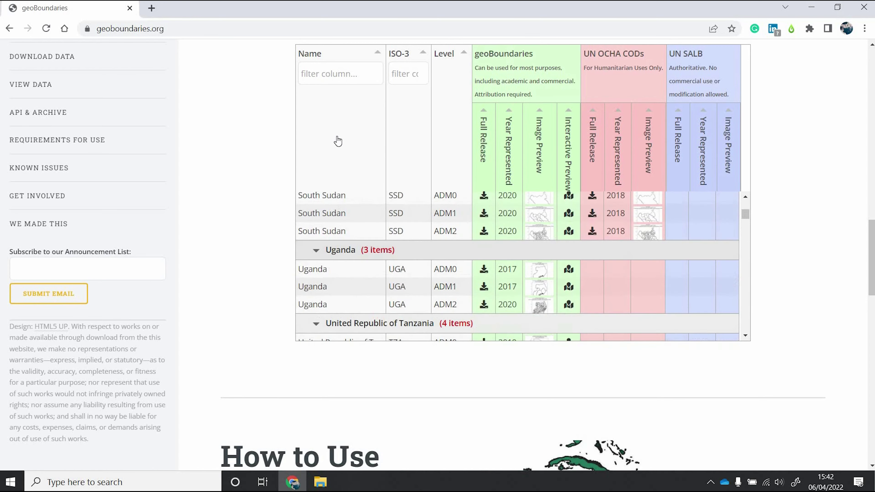
Step: Filter the country table by the name spain and download the geoBoundaries full release for Spain's ADM0 level
left_click(334, 71)
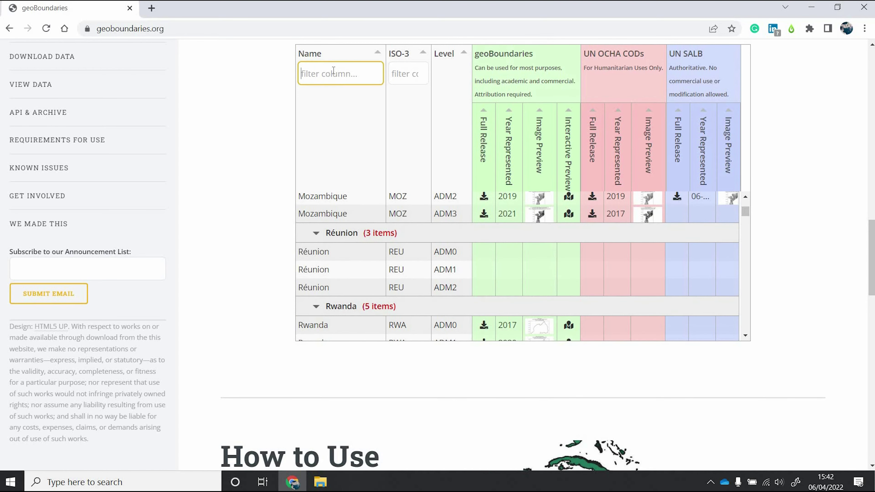
type("spain")
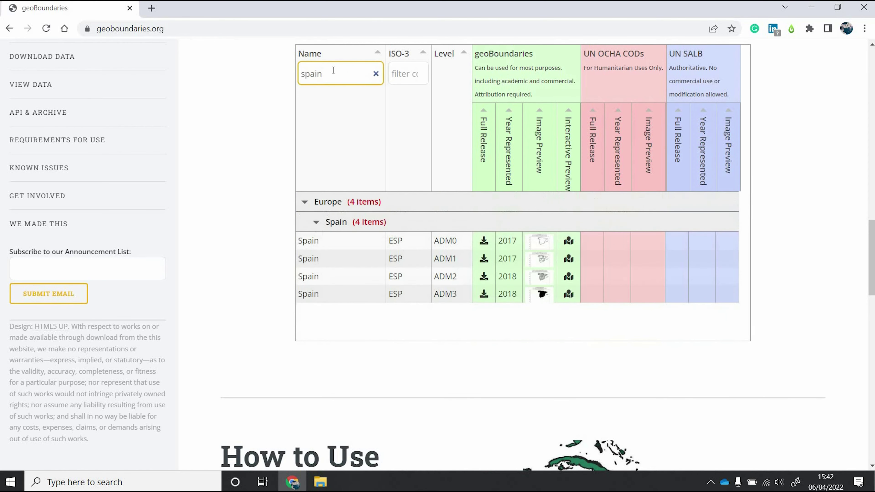
left_click(334, 319)
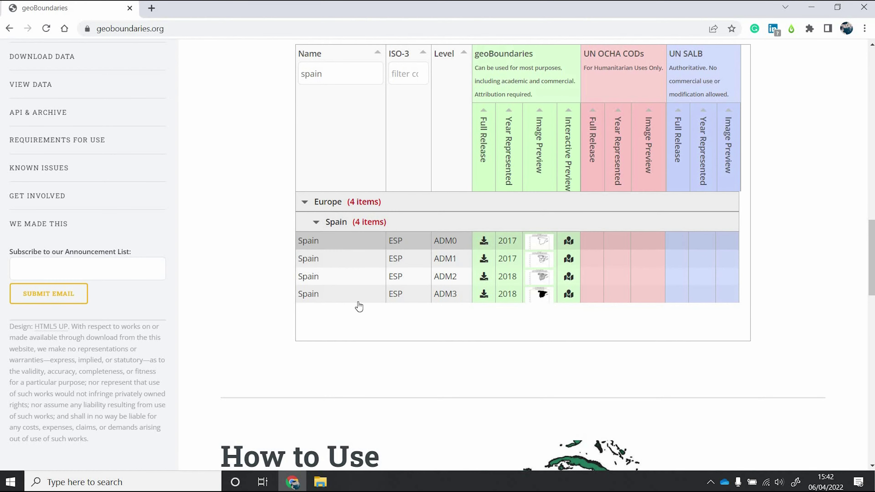
left_click(484, 241)
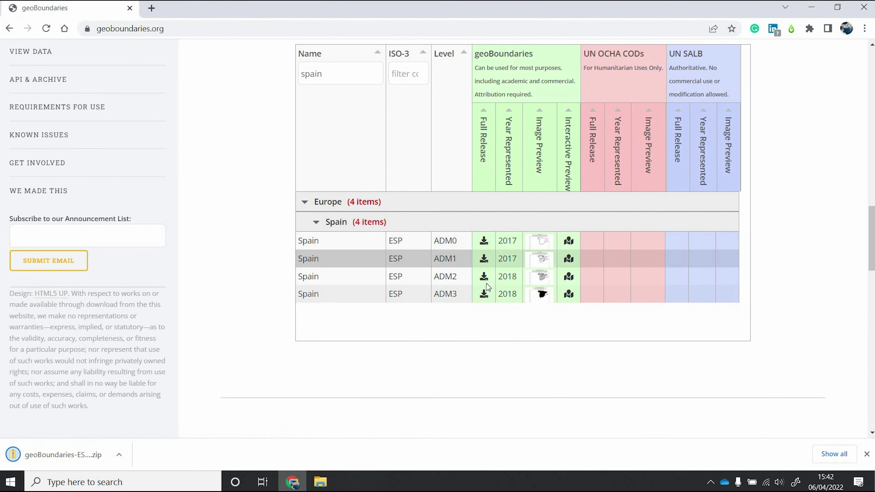
left_click(486, 284)
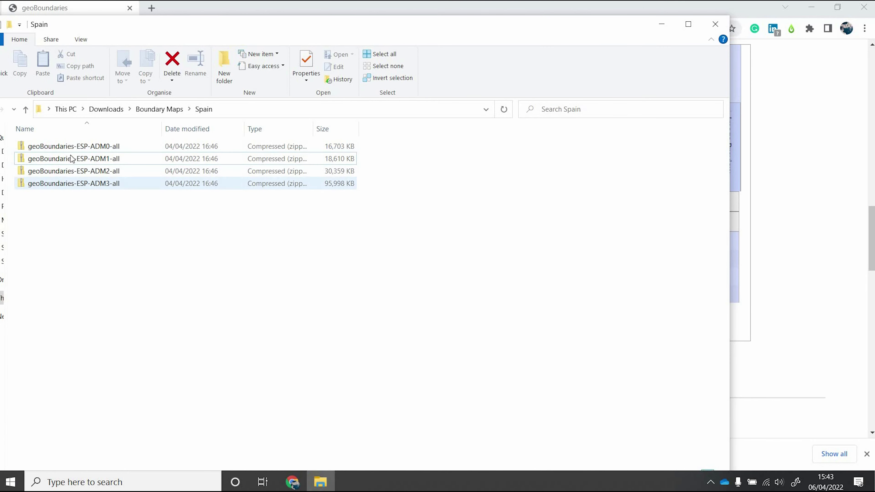
Step: Review the extracted archives in the Spain folder and examine the files inside the geoBoundaries-ESP-ADM0-all folder
key("ctrl+a")
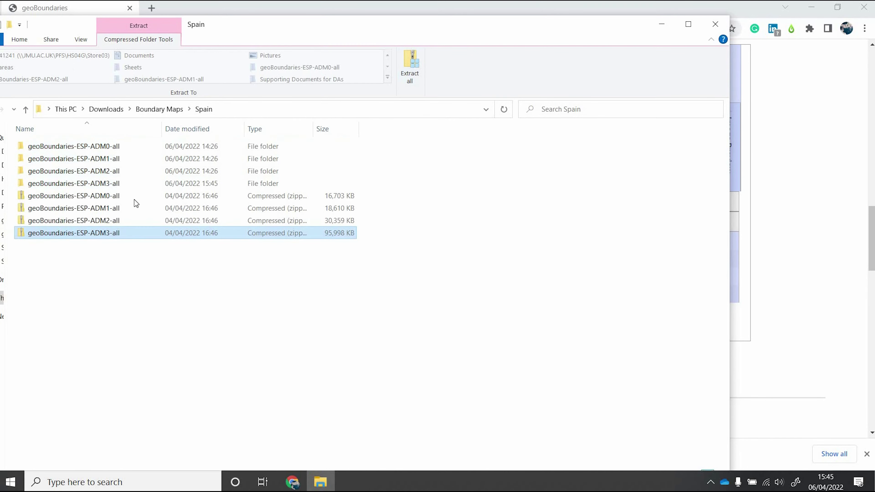
left_click(372, 183)
left_click_drag(227, 146, 207, 142)
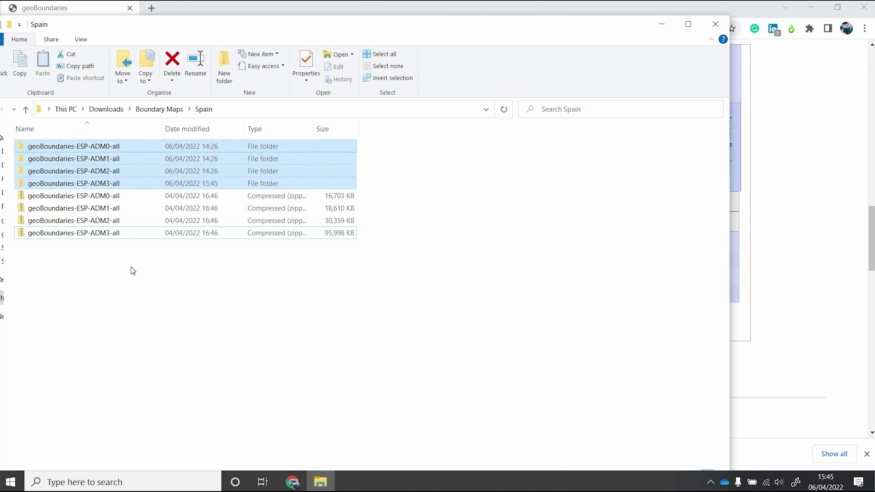
double_click(87, 151)
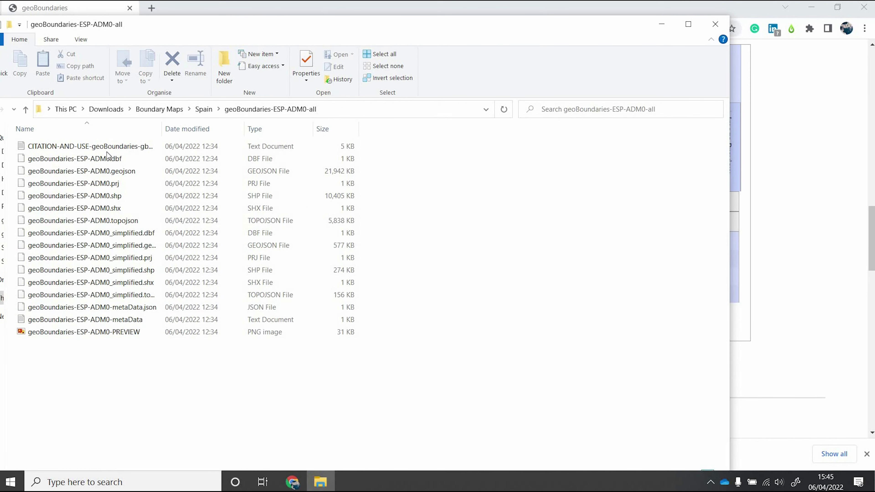
left_click_drag(99, 382, 151, 139)
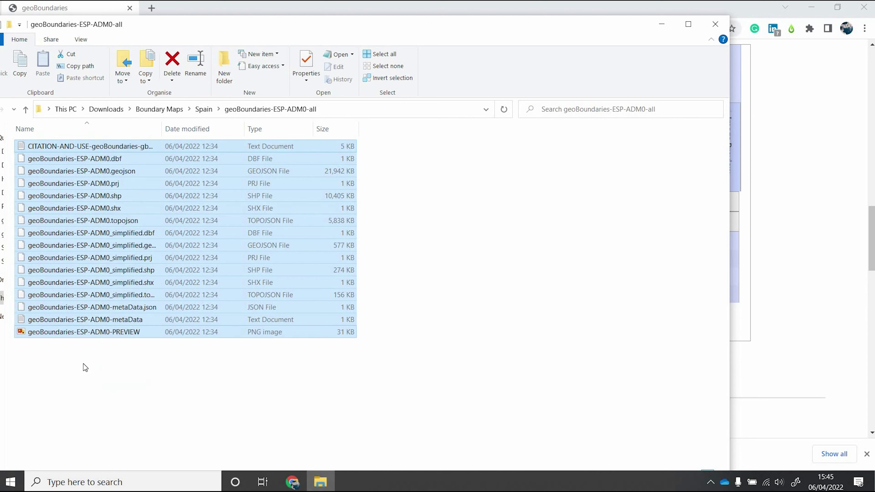
left_click(39, 251)
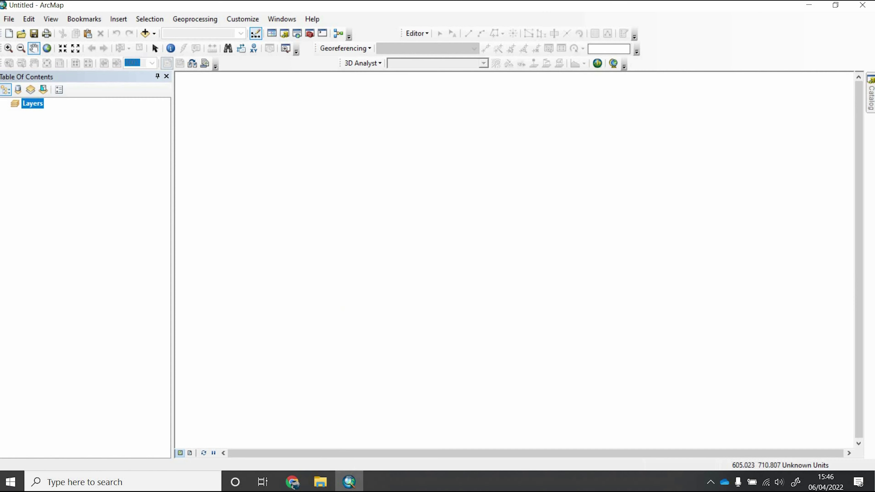
Step: Add all files from the geoBoundaries-ESP-ADM0-all folder to the empty ArcMap document
left_click(322, 482)
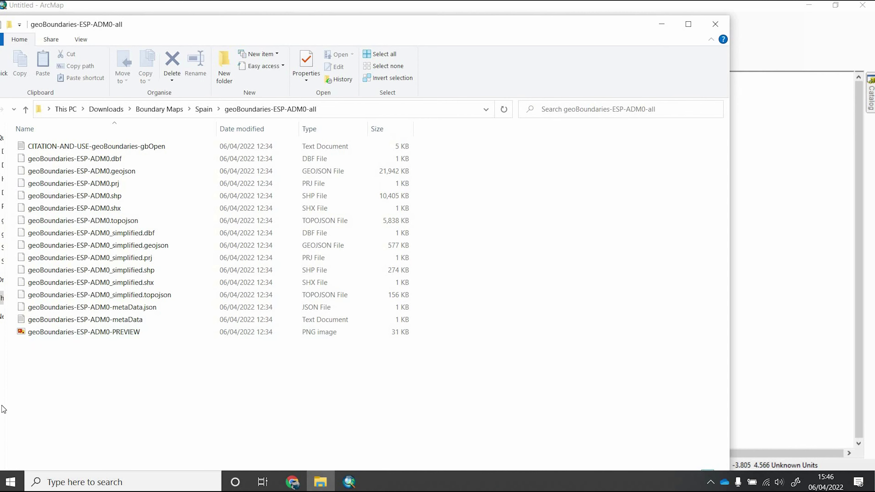
left_click_drag(36, 377, 662, 31)
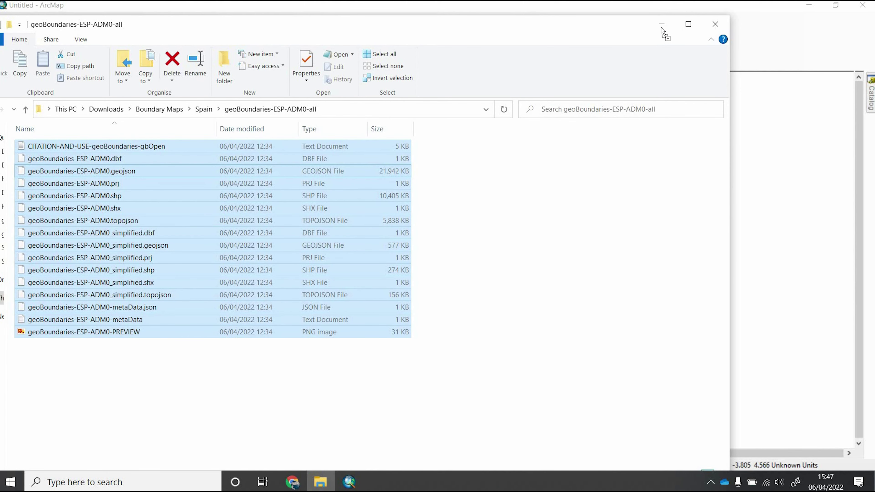
left_click(660, 24)
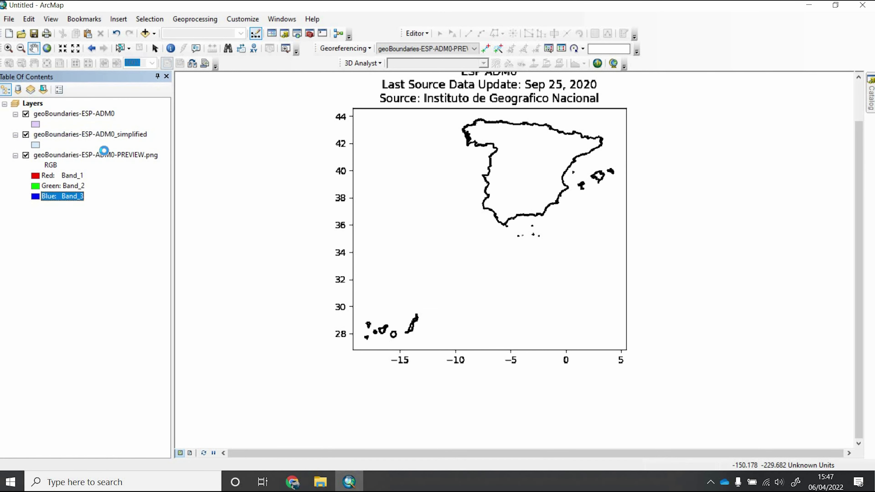
Step: Remove the geoBoundaries-ESP-ADM0-PREVIEW.png and geoBoundaries-ESP-ADM0_simplified layers, keeping only the geoBoundaries-ESP-ADM0 layer in the map
left_click(107, 156)
right_click(105, 151)
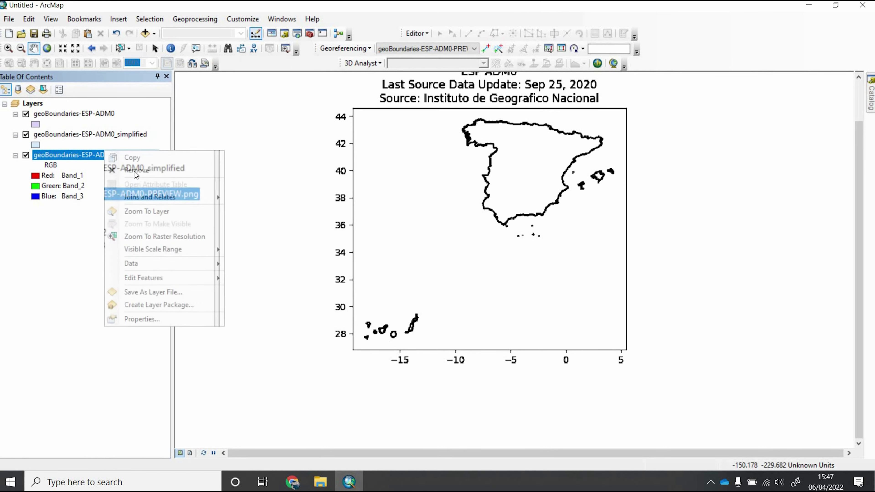
key("Return")
right_click(110, 140)
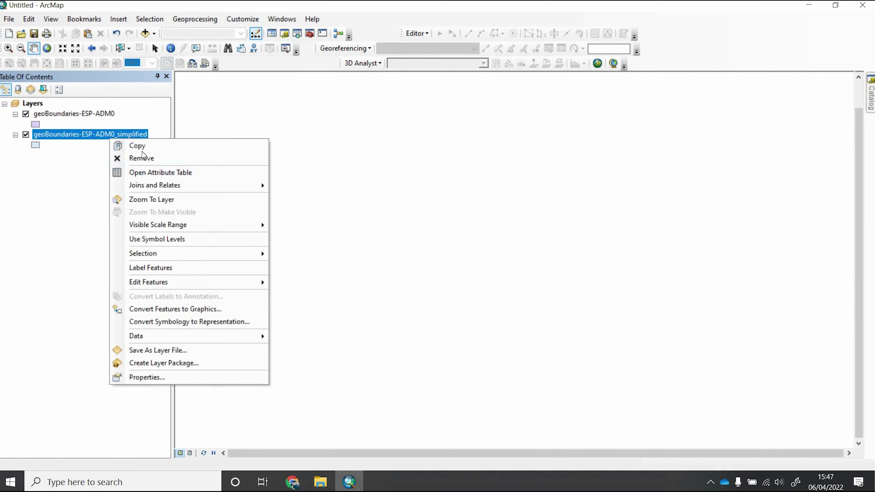
key("Down")
key("Down")
key("Return")
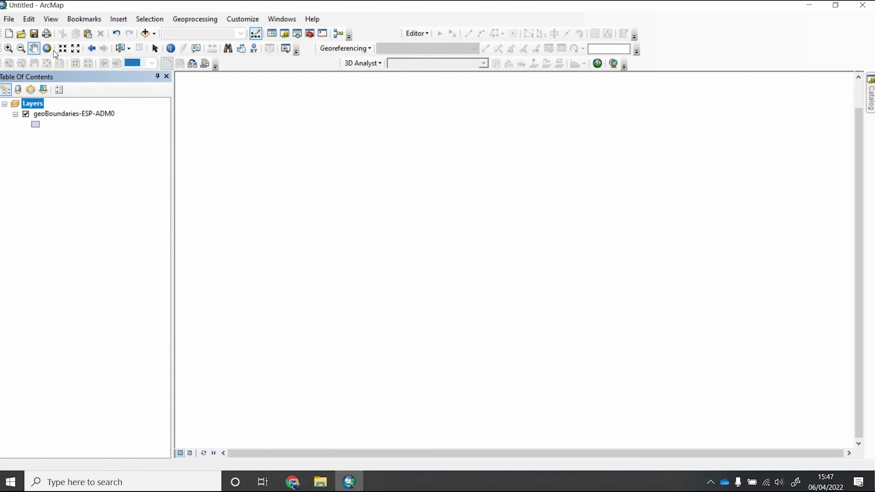
left_click(47, 48)
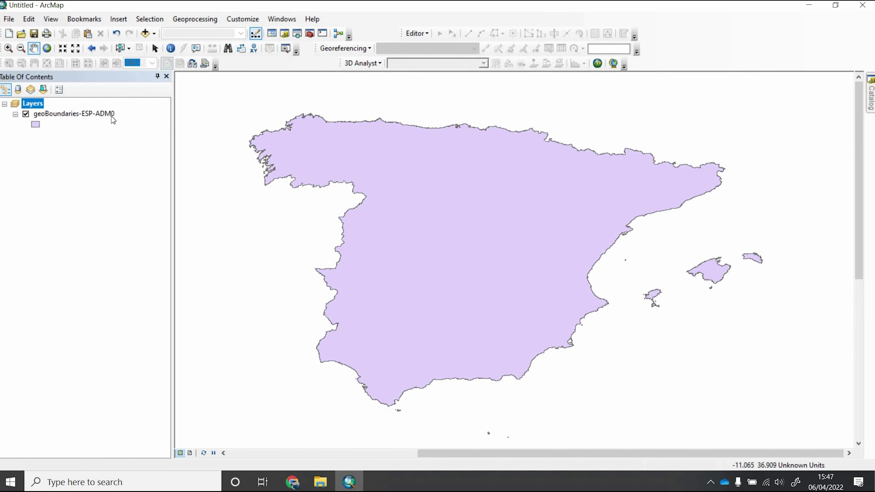
Step: Add all files from the geoBoundaries-ESP-ADM1-all folder in the Spain folder to the ArcMap document
key("alt+Tab")
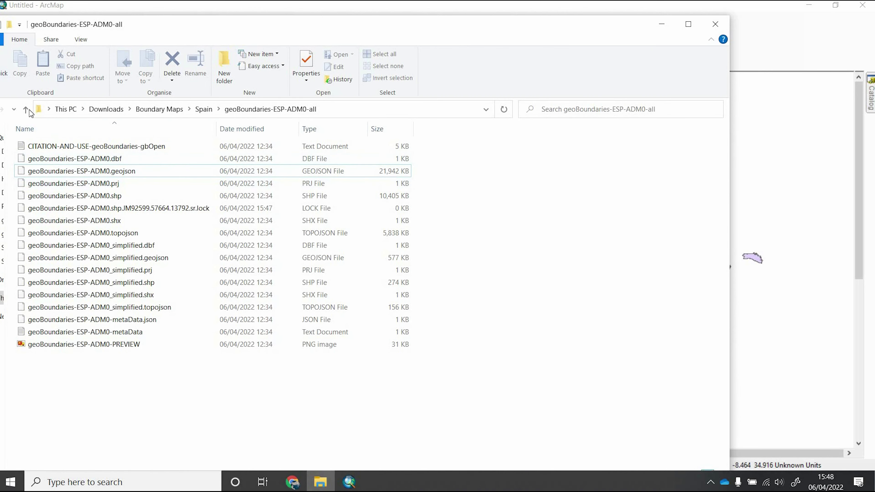
key("alt+Up")
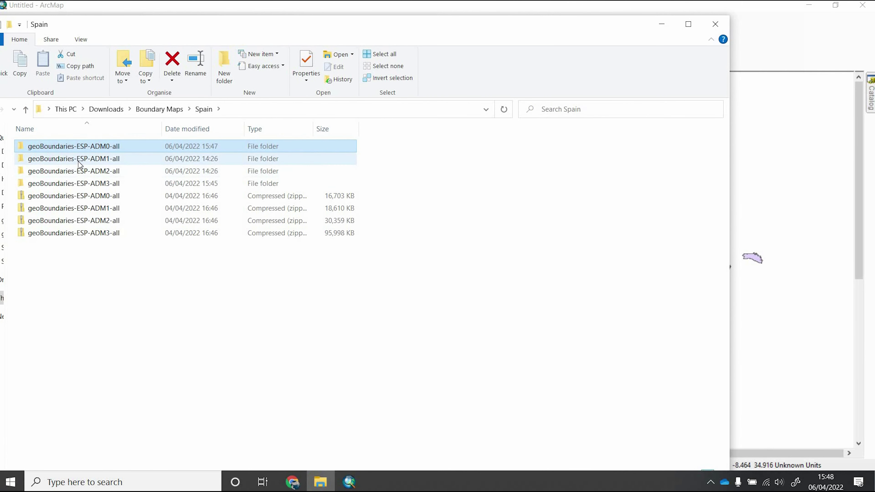
double_click(100, 159)
left_click_drag(110, 363, 103, 138)
left_click_drag(87, 186, 26, 111)
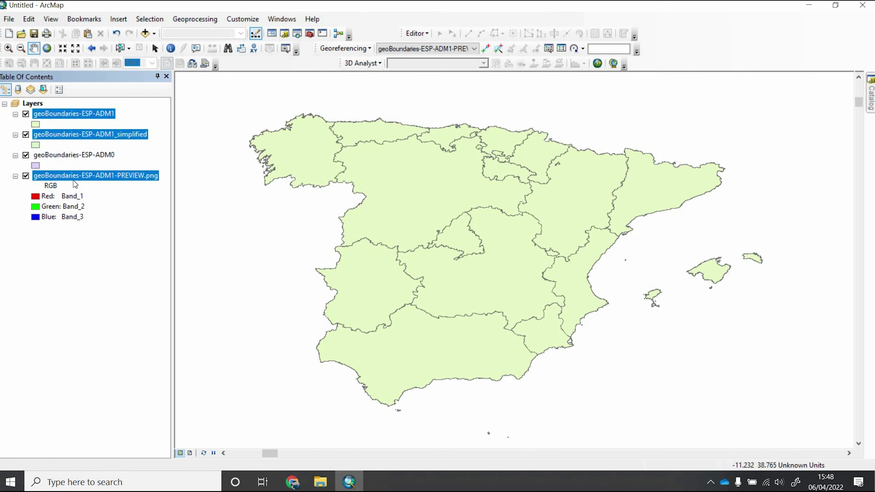
Step: Remove the geoBoundaries-ESP-ADM1-PREVIEW.png and geoBoundaries-ESP-ADM1_simplified layers from the map
left_click(75, 184)
right_click(73, 176)
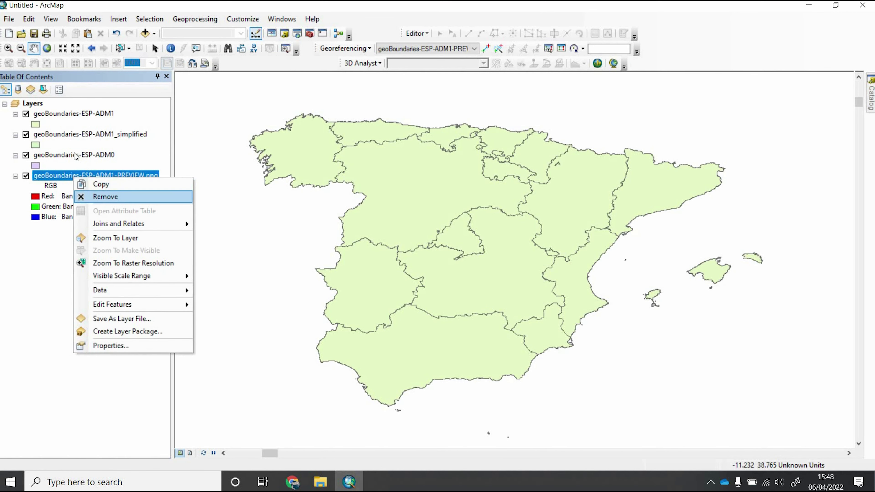
left_click(91, 196)
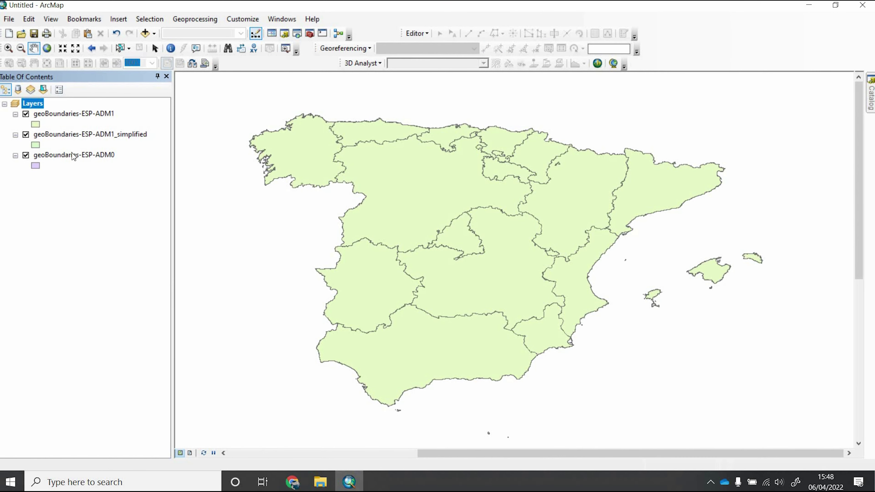
right_click(66, 135)
left_click(72, 154)
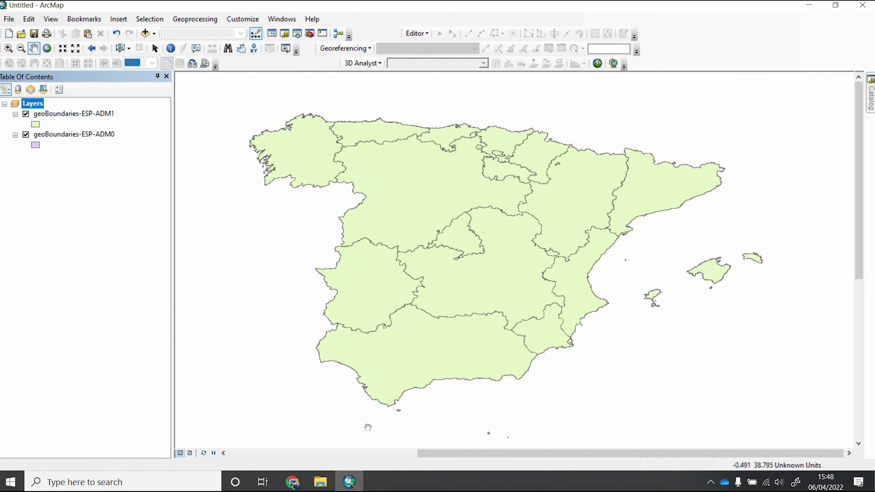
Step: Add the geoBoundaries-ESP-ADM2 layer from the ADM2 files in the Spain folder to the ArcMap document
left_click(320, 482)
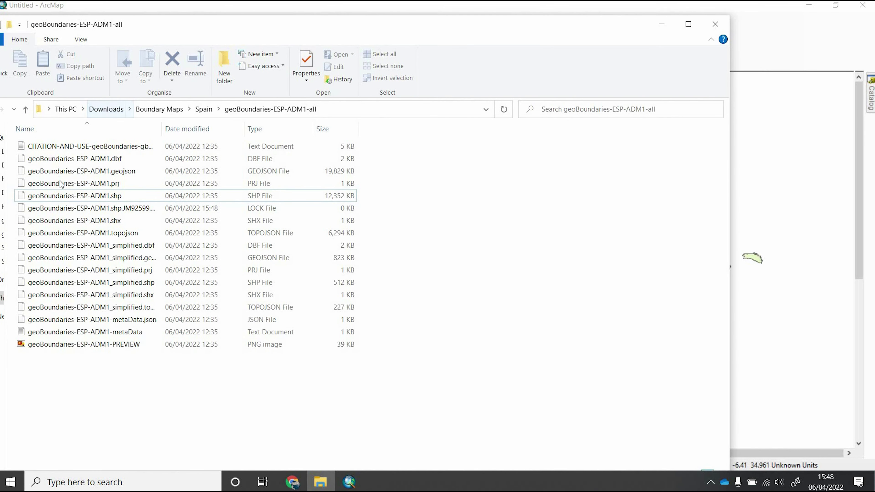
left_click(26, 109)
double_click(69, 171)
key("ctrl+a")
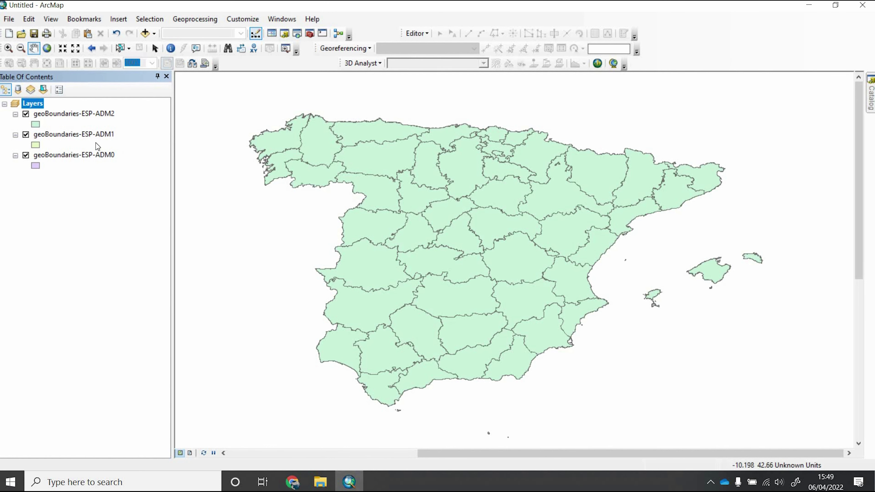
Step: Open the geoBoundaries-ESP-ADM2 attribute table and select the Cordoba and Granada records in turn to locate them on the map
right_click(75, 114)
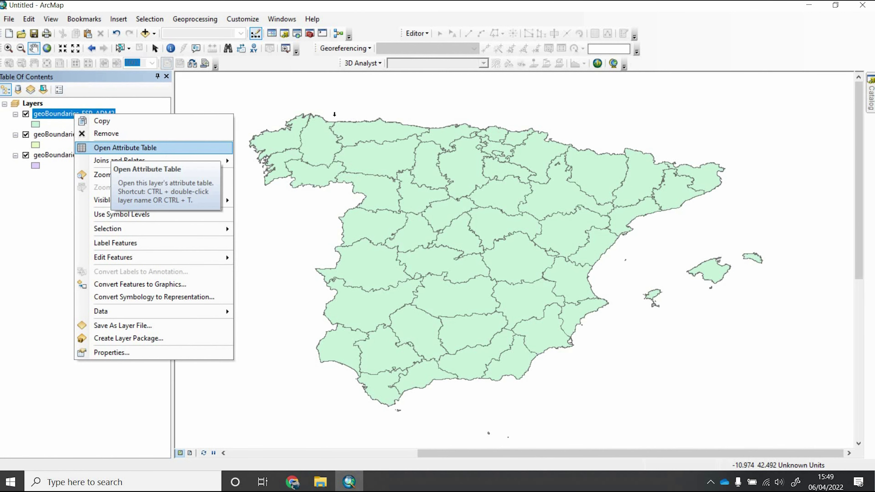
left_click(110, 149)
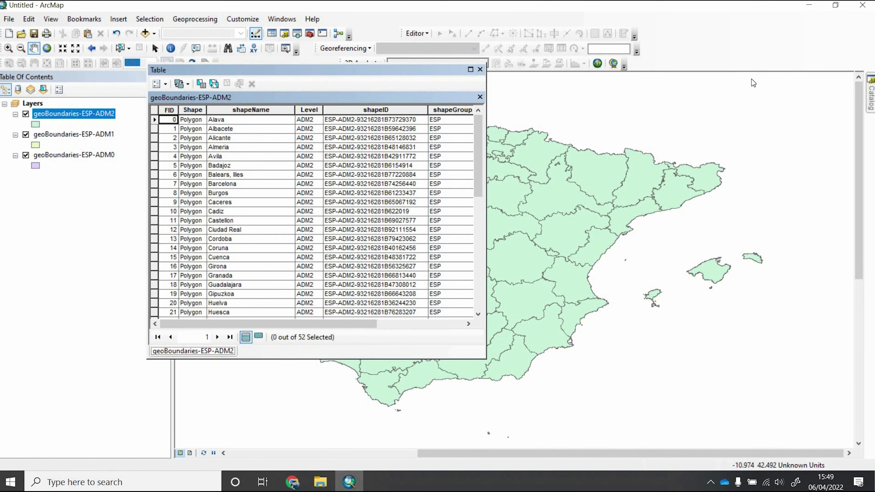
left_click_drag(241, 69, 78, 51)
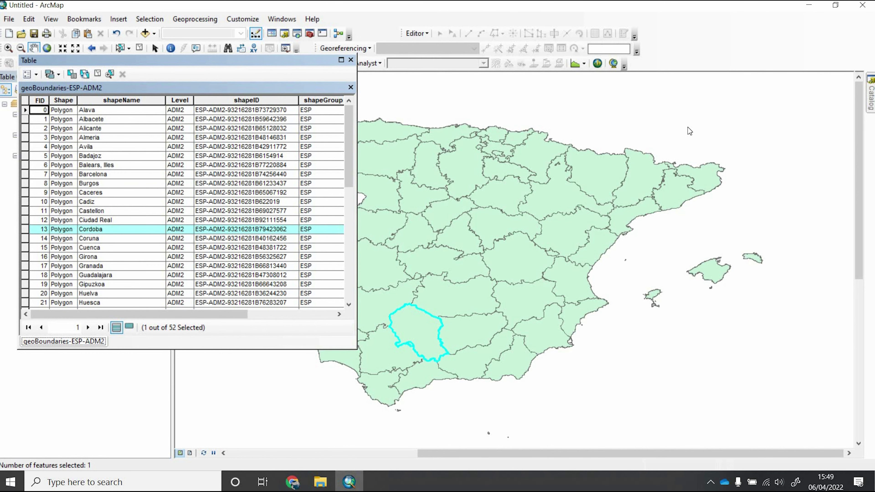
left_click_drag(206, 61, 727, 128)
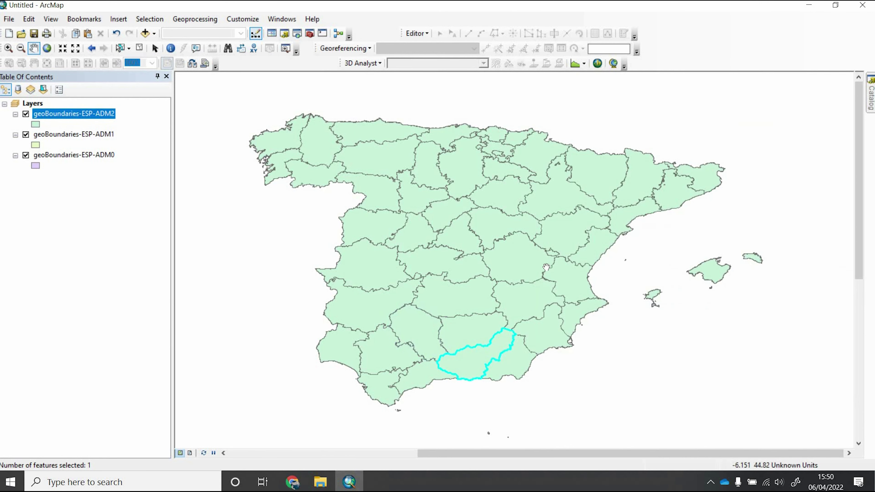
Step: Open the geoBoundaries-ESP-ADM1 attribute table and select the Andalucía record to locate the region on the map
right_click(90, 134)
left_click(251, 171)
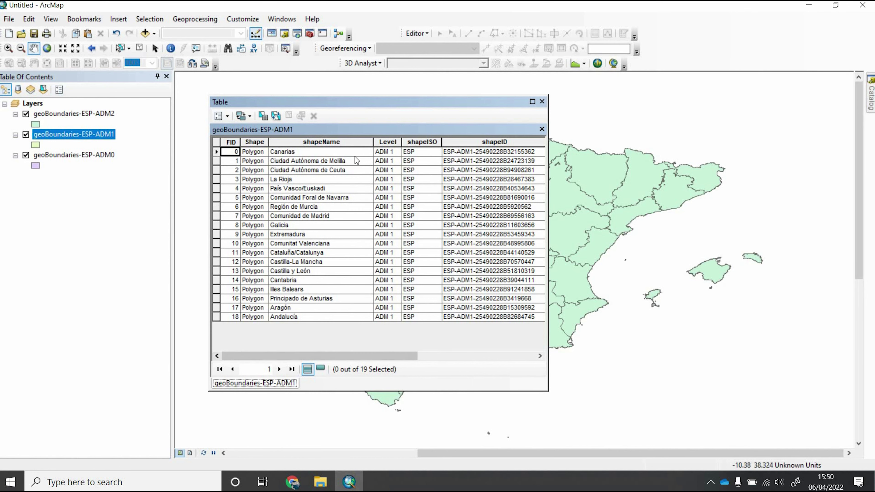
left_click_drag(291, 103, 145, 56)
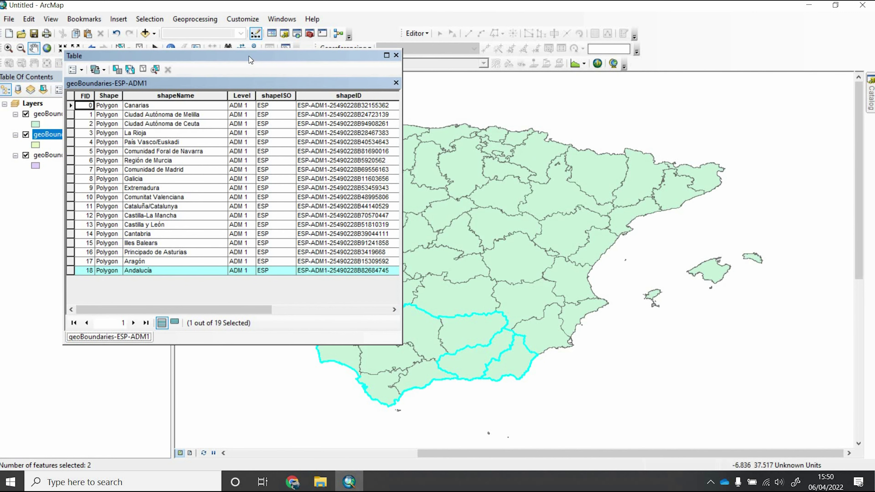
left_click_drag(144, 56, 91, 16)
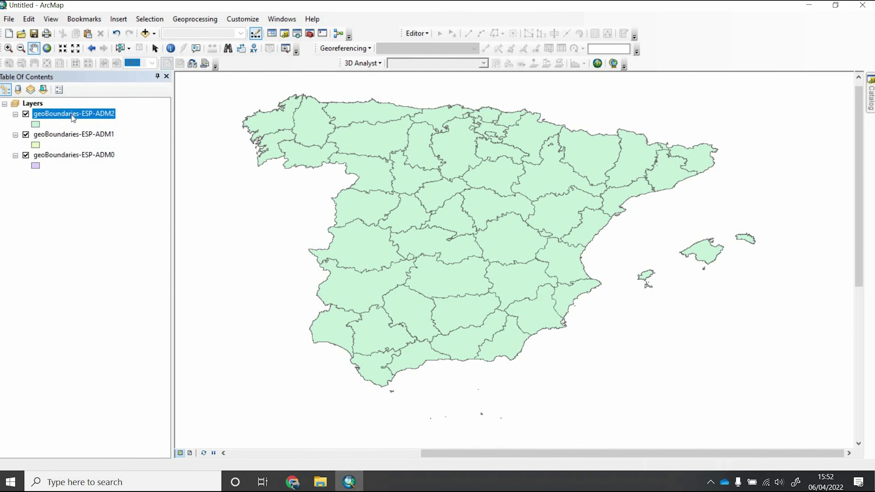
Step: Label the features of the geoBoundaries-ESP-ADM2 layer with the shapeName field and set the label text colour to magenta
right_click(72, 115)
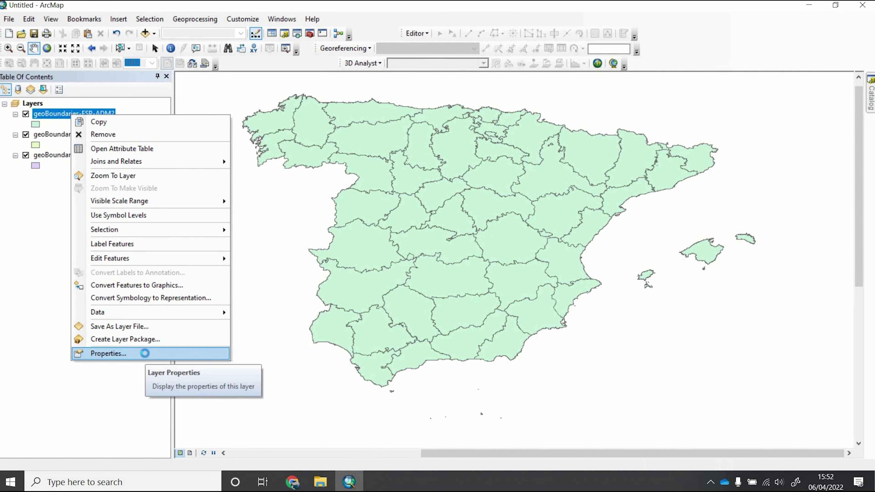
left_click(146, 354)
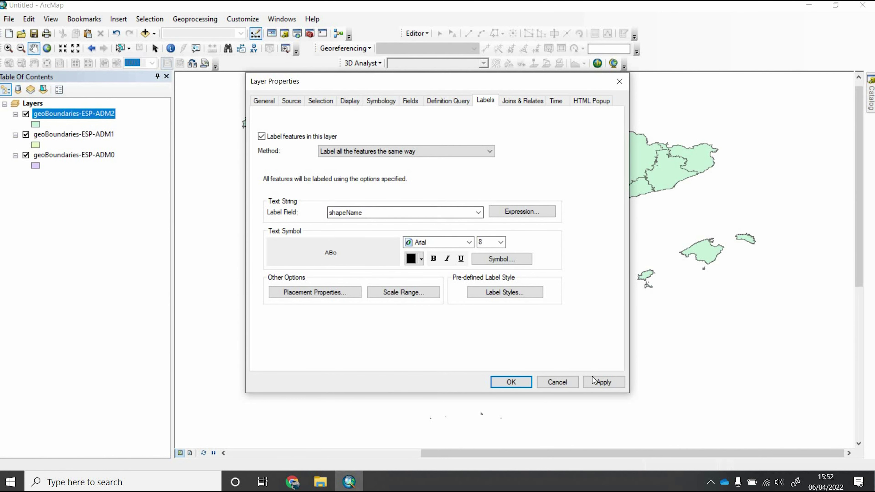
left_click(512, 383)
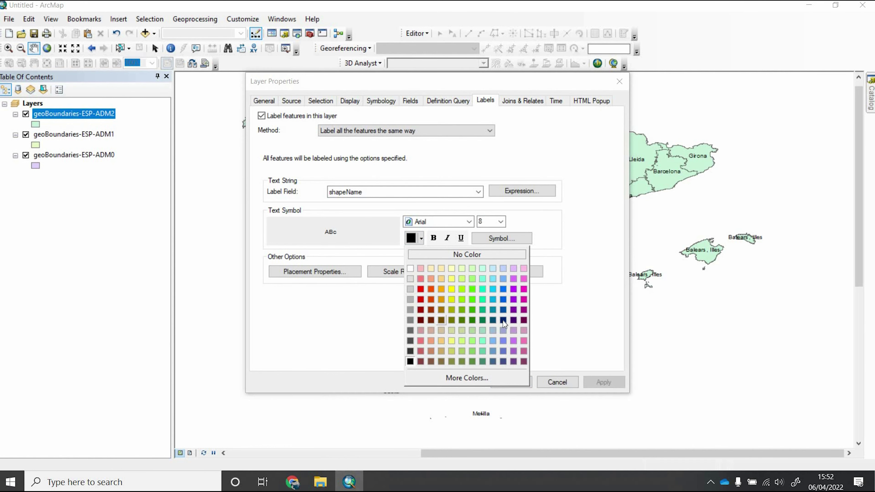
left_click(503, 321)
key("Return")
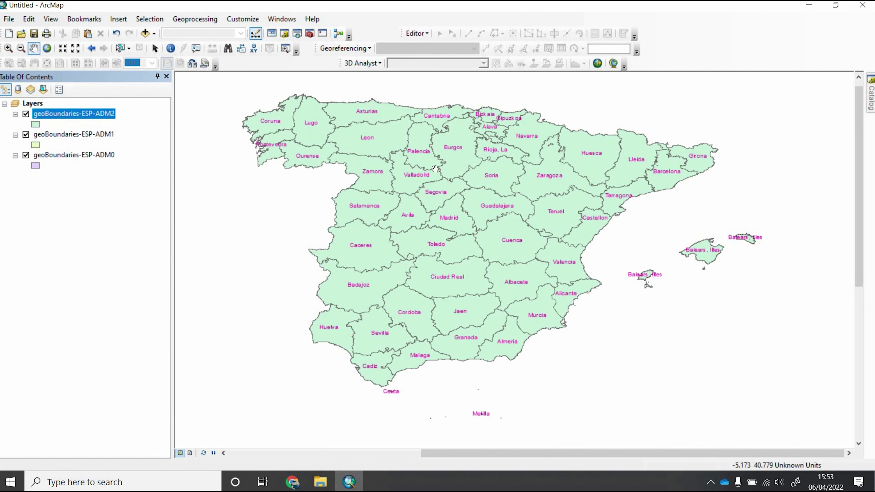
Step: Examine the province name labels up close across southern and central Spain
scroll(453, 235, "down", 3)
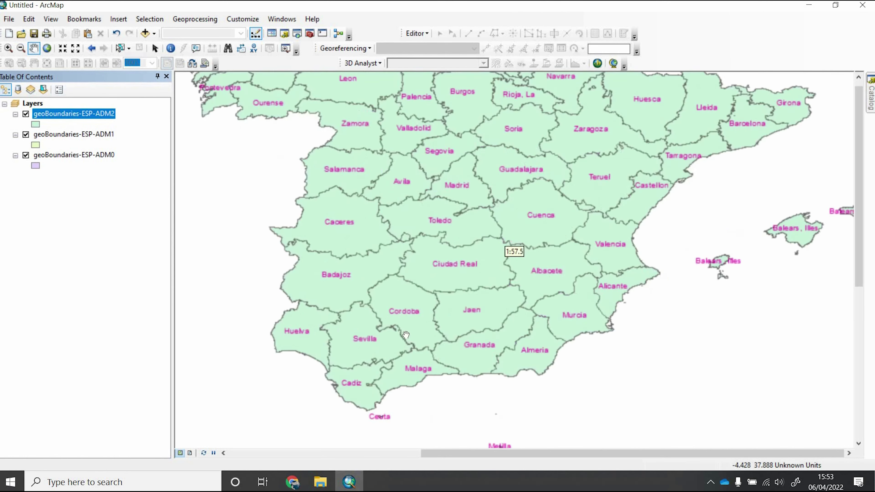
left_click_drag(499, 252, 565, 139)
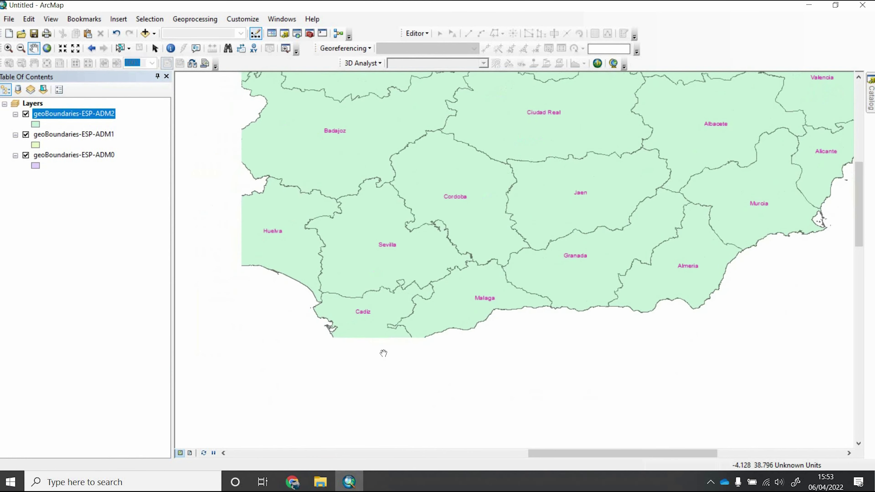
scroll(430, 224, "down", 1)
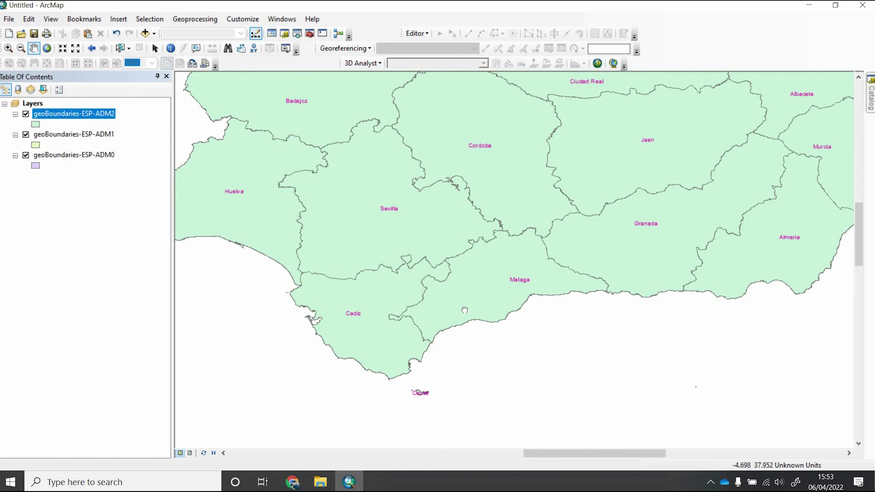
key("Up")
key("Right")
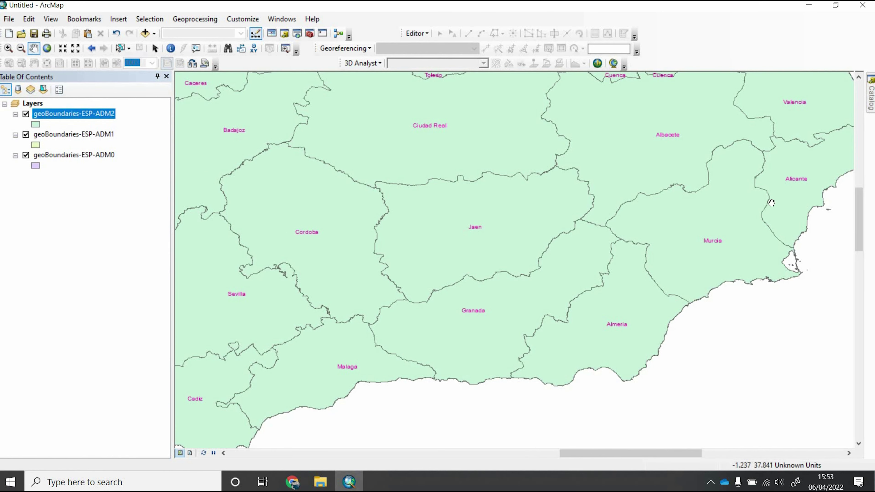
left_click_drag(195, 202, 341, 294)
left_click_drag(476, 173, 417, 380)
scroll(464, 315, "up", 4)
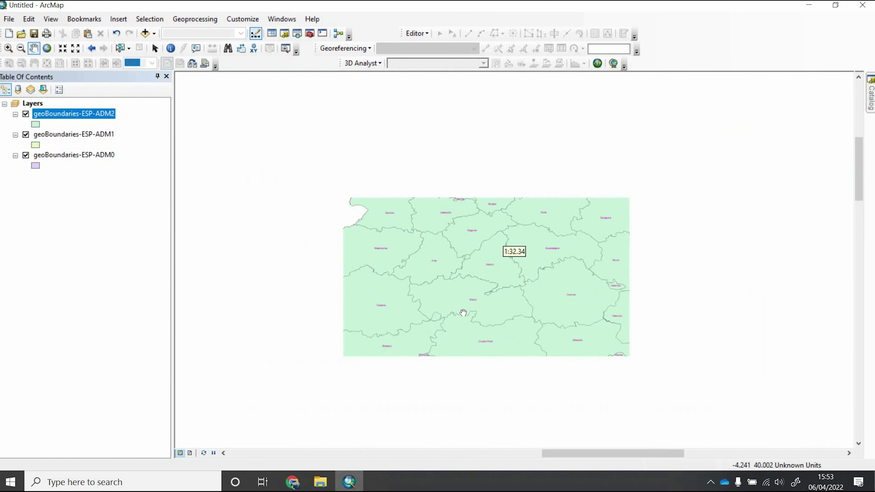